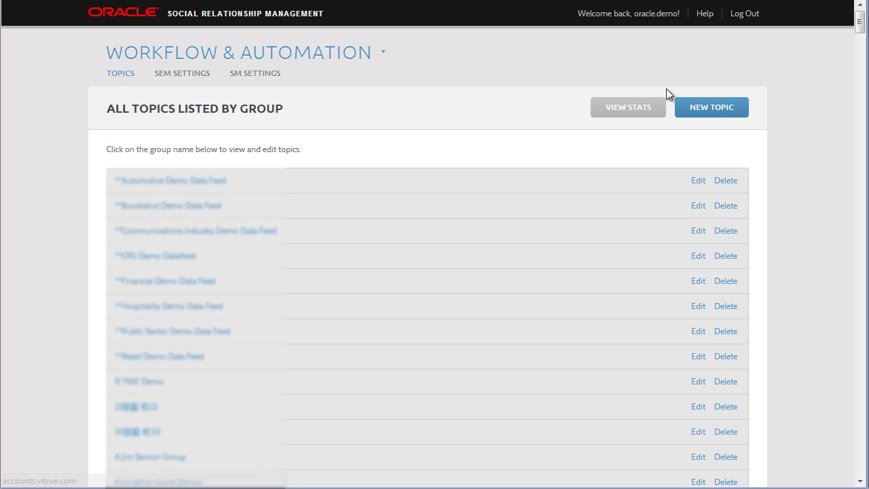
Start a new topic named 'java' and assign it to a newly created 'Oracle' group.
{"action": "left_click", "coordinate": [718, 108]}
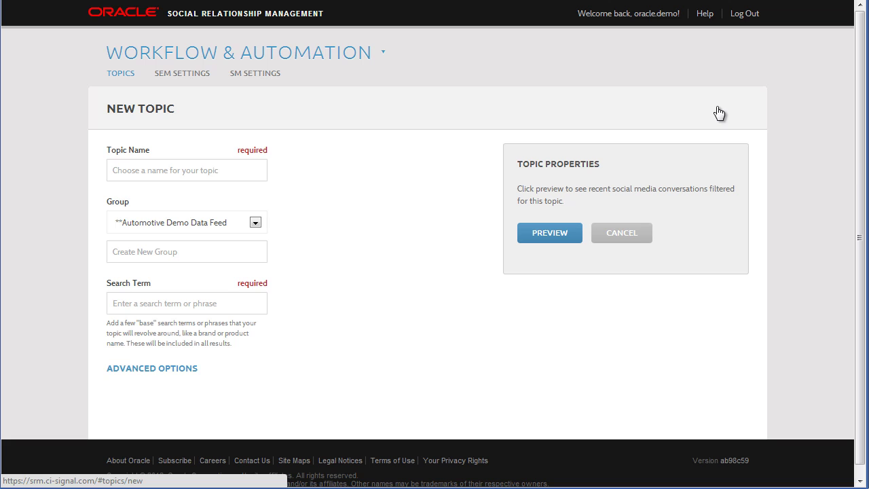
{"action": "left_click", "coordinate": [205, 171]}
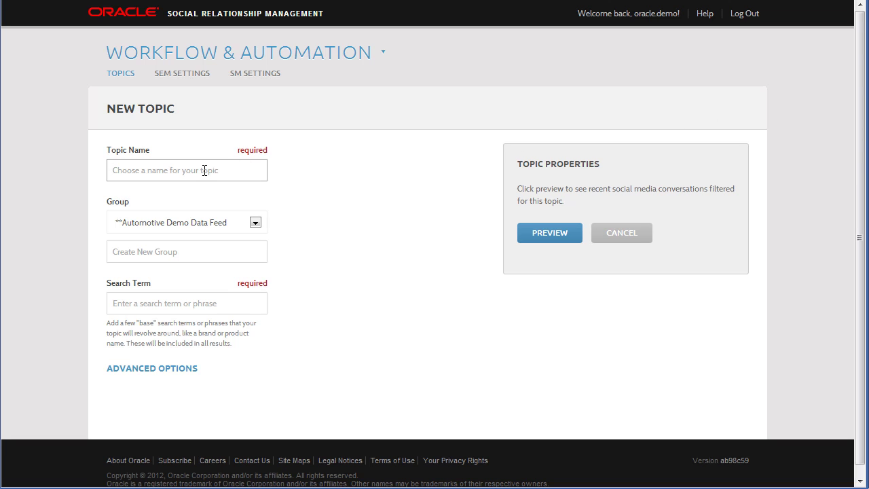
{"action": "type", "text": "java"}
{"action": "left_click", "coordinate": [224, 251]}
{"action": "type", "text": "Oracl"}
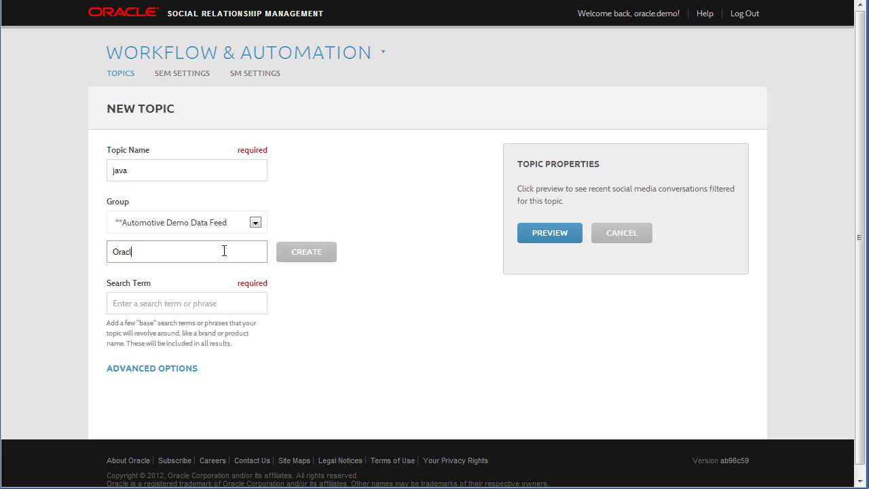
{"action": "type", "text": "e"}
{"action": "left_click", "coordinate": [300, 251]}
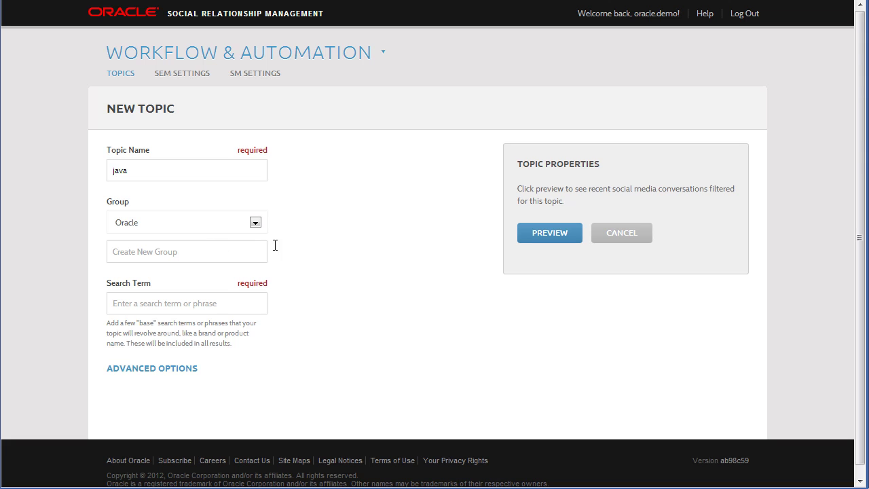
Add 'java' as an included search term for the topic.
{"action": "left_click", "coordinate": [225, 303]}
{"action": "type", "text": "java"}
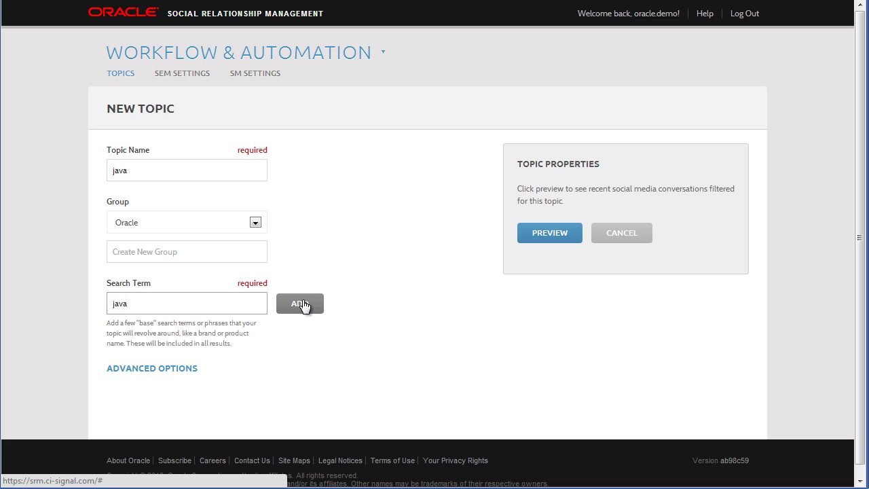
{"action": "left_click", "coordinate": [302, 304]}
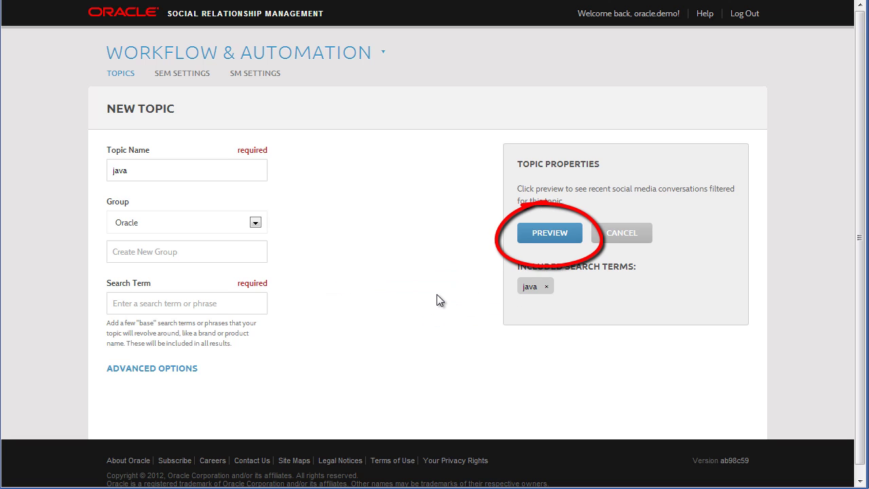
Preview the java topic's conversations and show the 10 Themes breakdown.
{"action": "left_click", "coordinate": [540, 235]}
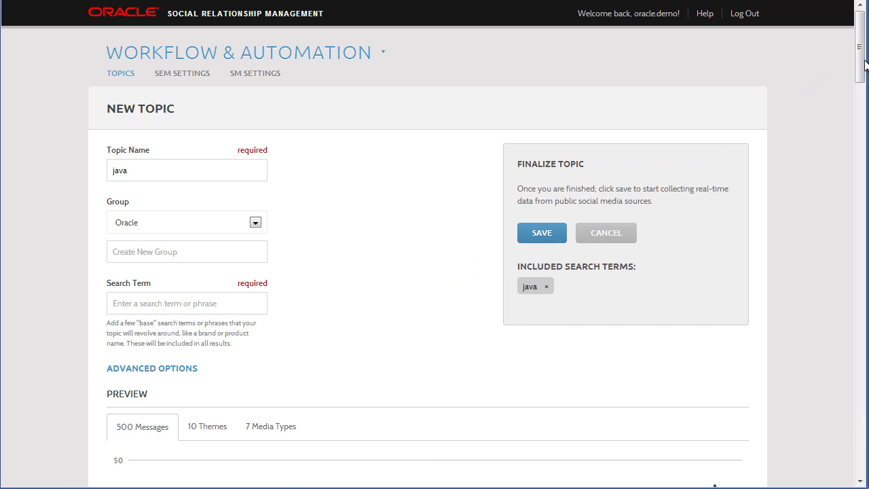
{"action": "left_click_drag", "start_coordinate": [860, 66], "coordinate": [862, 115]}
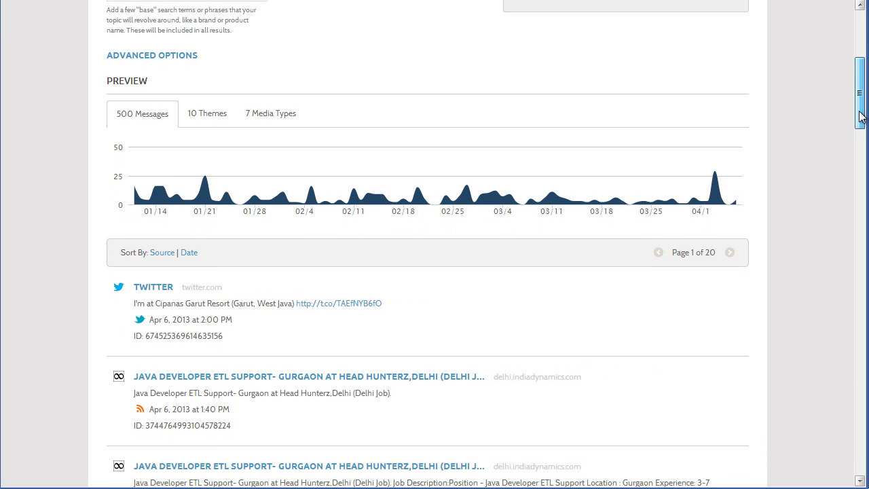
{"action": "left_click", "coordinate": [207, 124]}
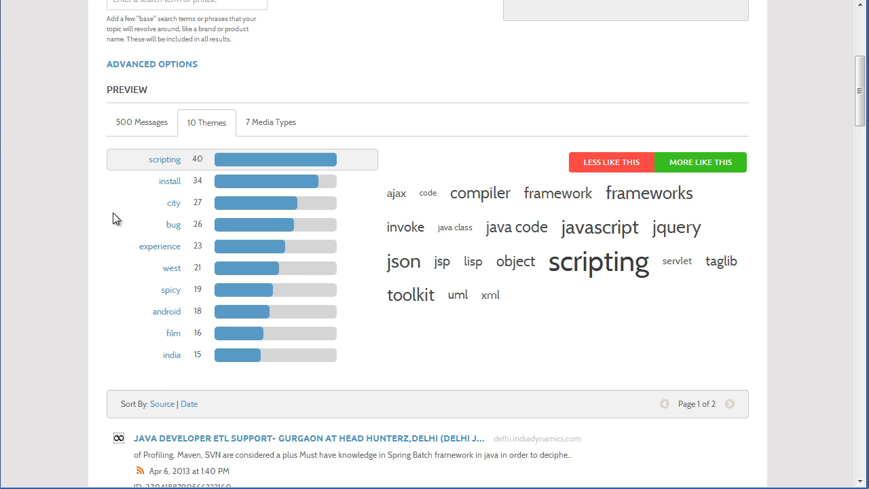
Mark the city, west and spicy themes as Less Like This.
{"action": "left_click", "coordinate": [173, 205]}
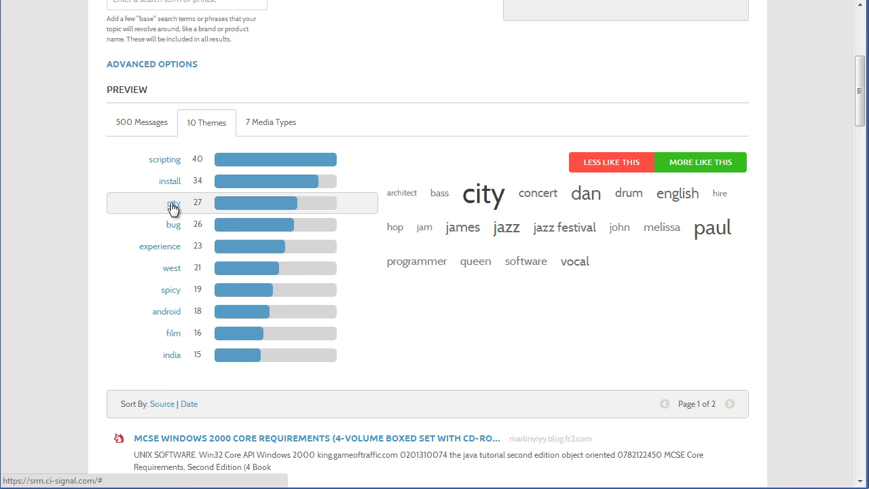
{"action": "left_click", "coordinate": [619, 165]}
{"action": "left_click", "coordinate": [170, 271]}
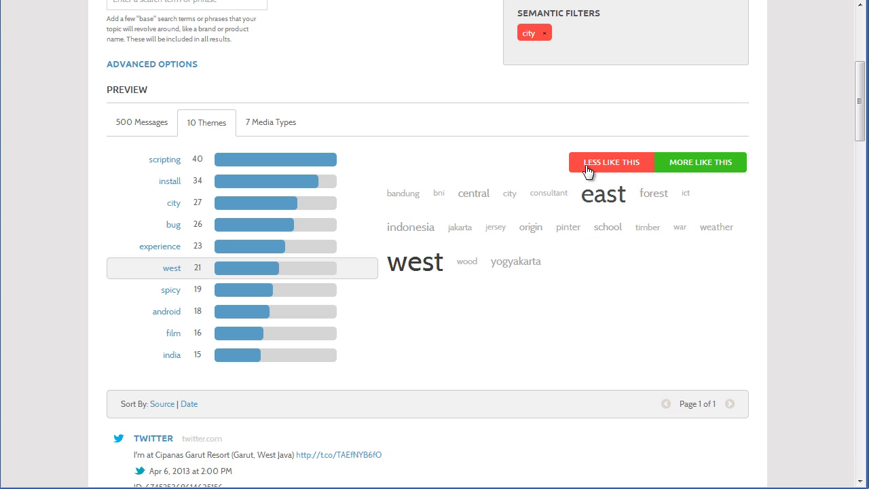
{"action": "left_click", "coordinate": [602, 166]}
{"action": "left_click", "coordinate": [170, 292]}
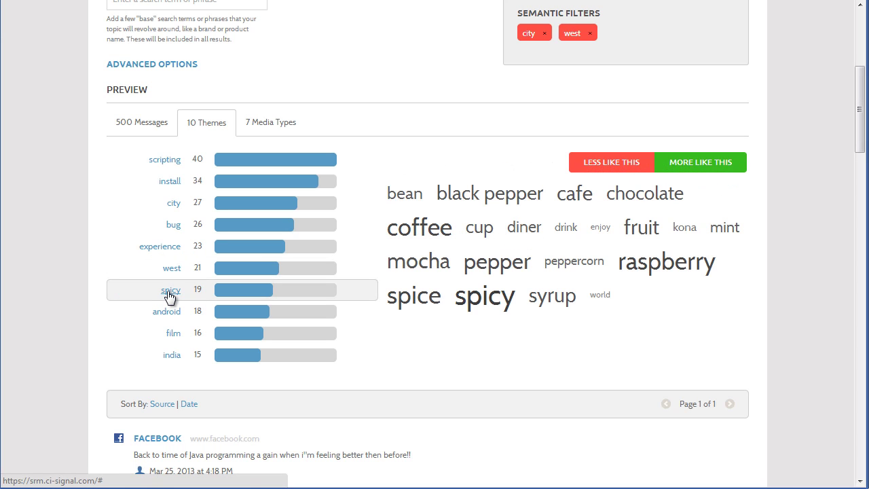
{"action": "left_click", "coordinate": [615, 165]}
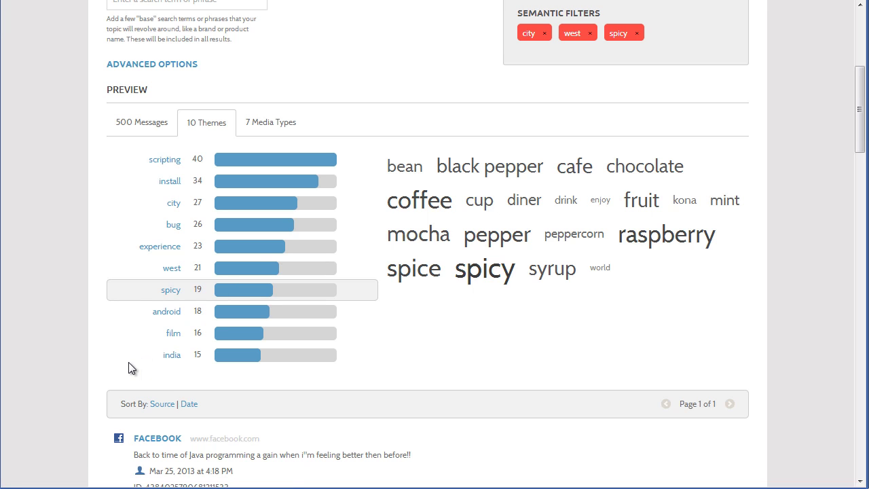
Mark the scripting and install themes as More Like This.
{"action": "left_click", "coordinate": [165, 161]}
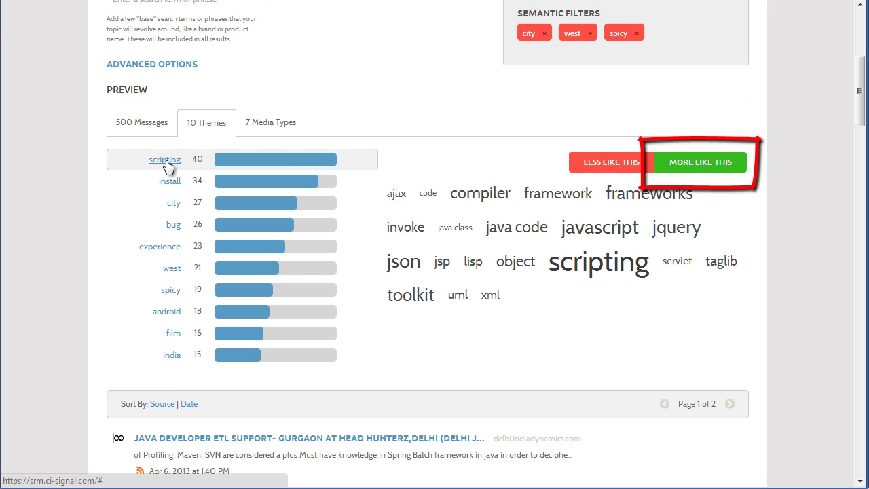
{"action": "left_click", "coordinate": [721, 163]}
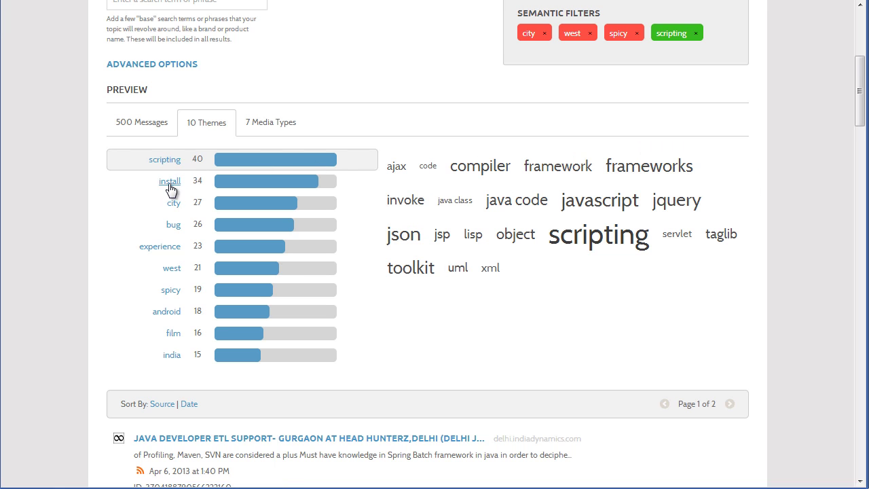
{"action": "left_click", "coordinate": [170, 184]}
{"action": "left_click", "coordinate": [724, 163]}
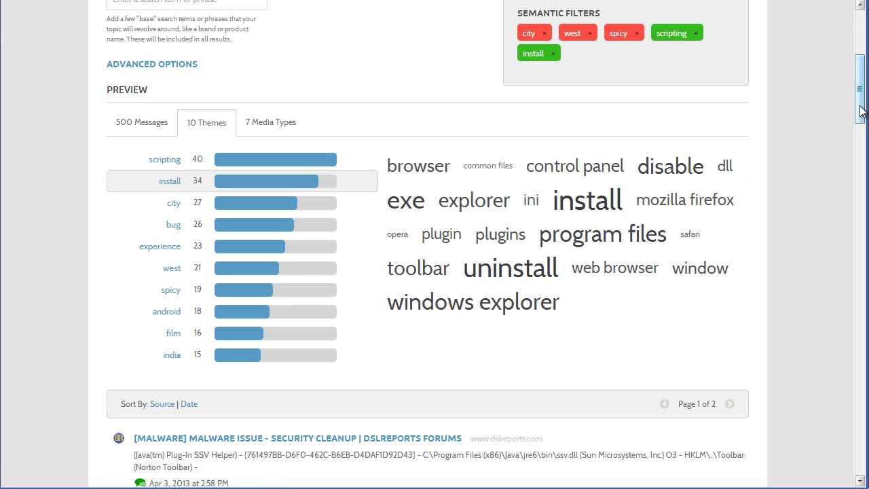
{"action": "left_click_drag", "start_coordinate": [861, 105], "coordinate": [861, 71]}
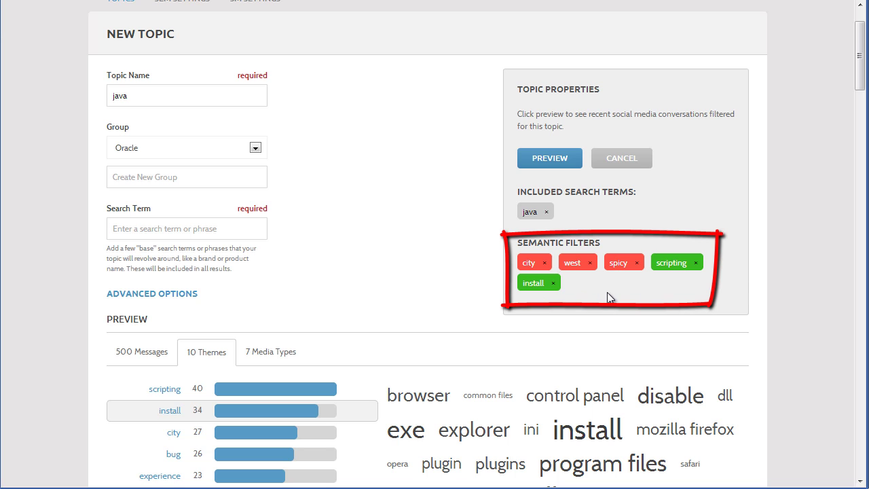
Refresh the preview with the new filters and mark the hope theme Less Like This.
{"action": "left_click", "coordinate": [552, 160]}
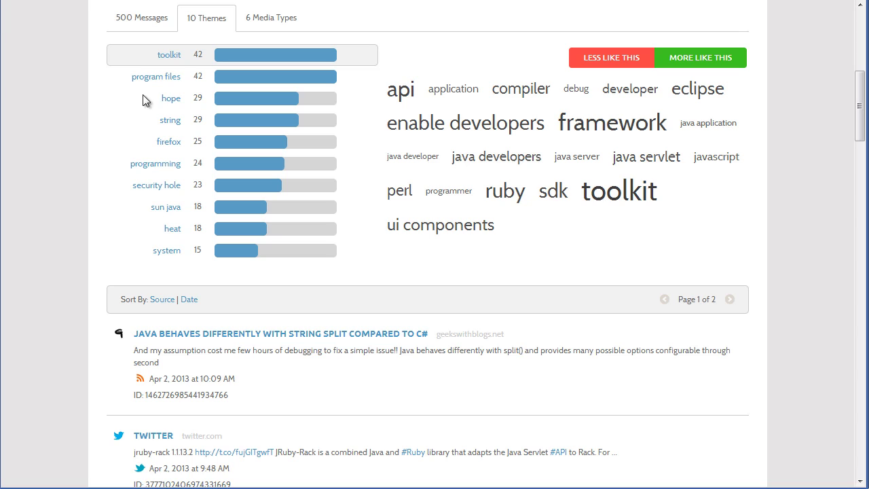
{"action": "left_click", "coordinate": [167, 97]}
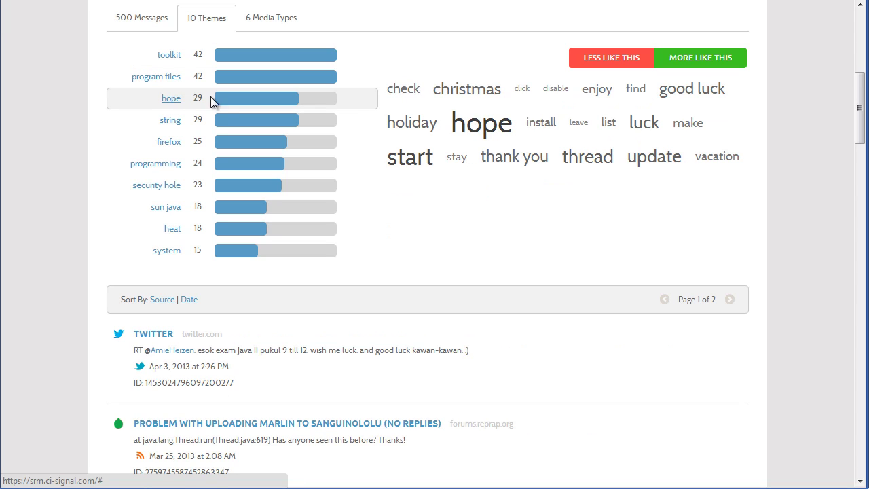
{"action": "left_click", "coordinate": [635, 62]}
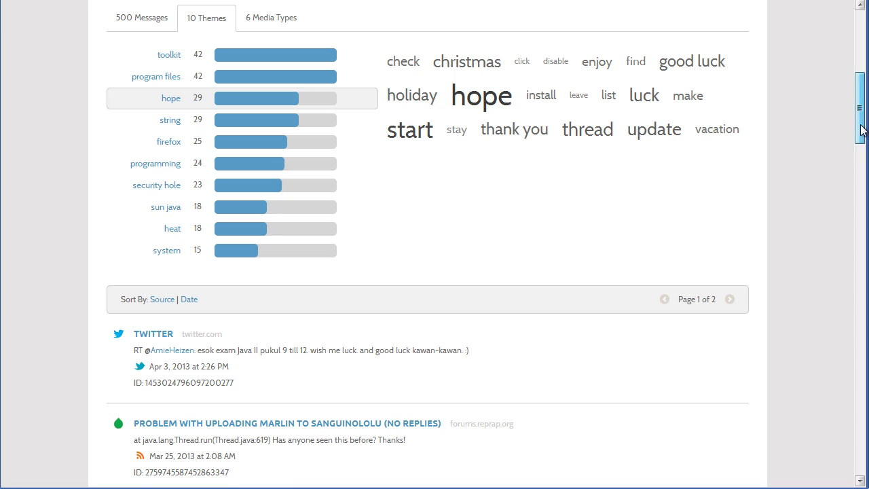
{"action": "left_click_drag", "start_coordinate": [860, 131], "coordinate": [860, 91]}
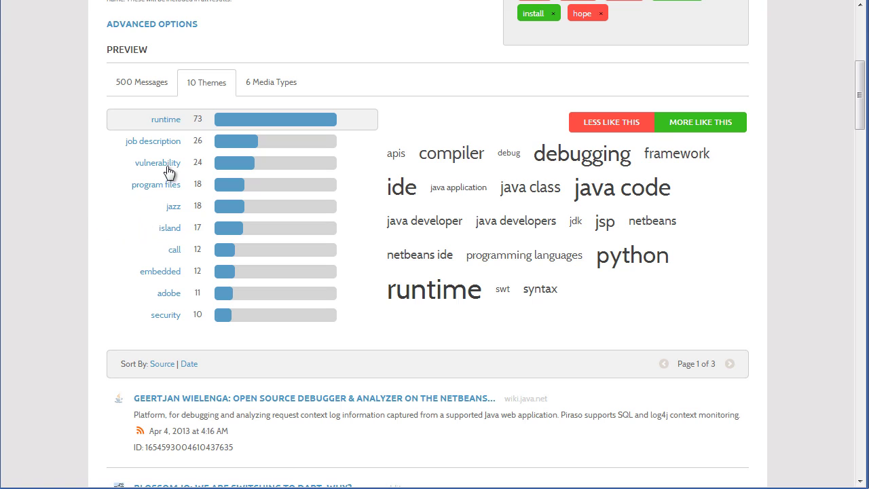
Show the 6 Media Types breakdown and expand Advanced Options to the Keyword field.
{"action": "left_click", "coordinate": [263, 89]}
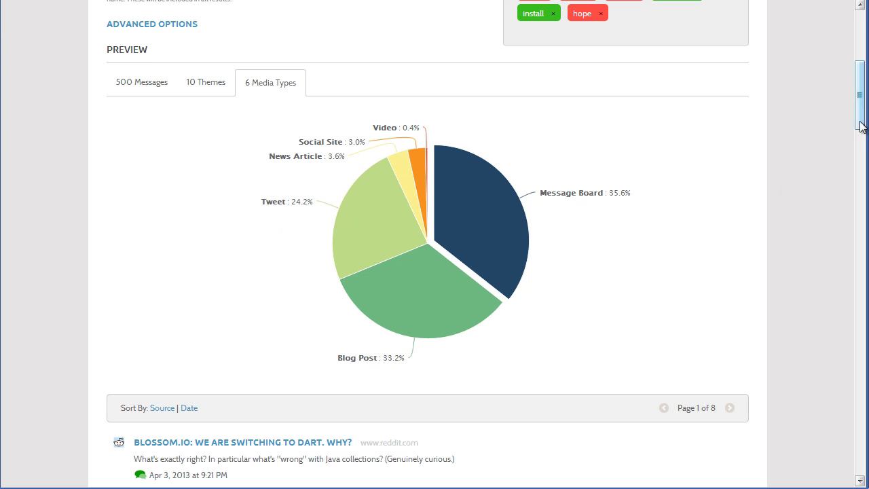
{"action": "left_click_drag", "start_coordinate": [858, 126], "coordinate": [857, 89]}
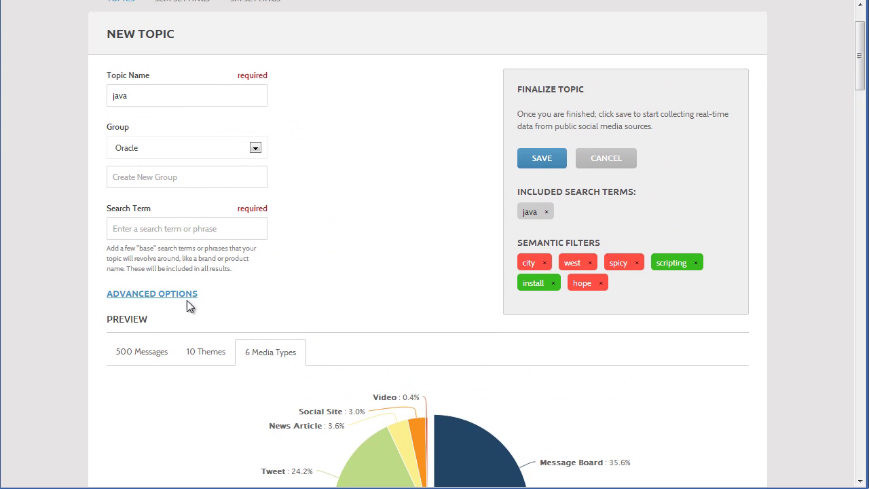
{"action": "left_click", "coordinate": [178, 297]}
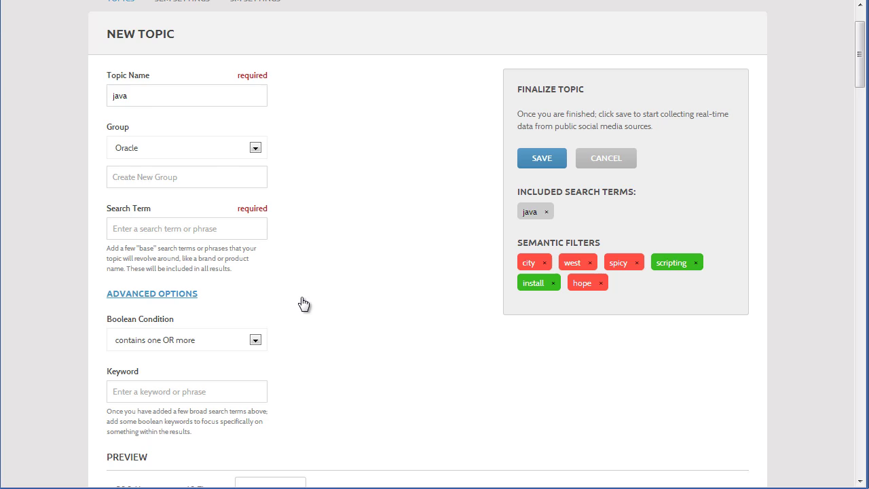
{"action": "scroll", "coordinate": [301, 303], "scroll_direction": "down", "scroll_amount": 1}
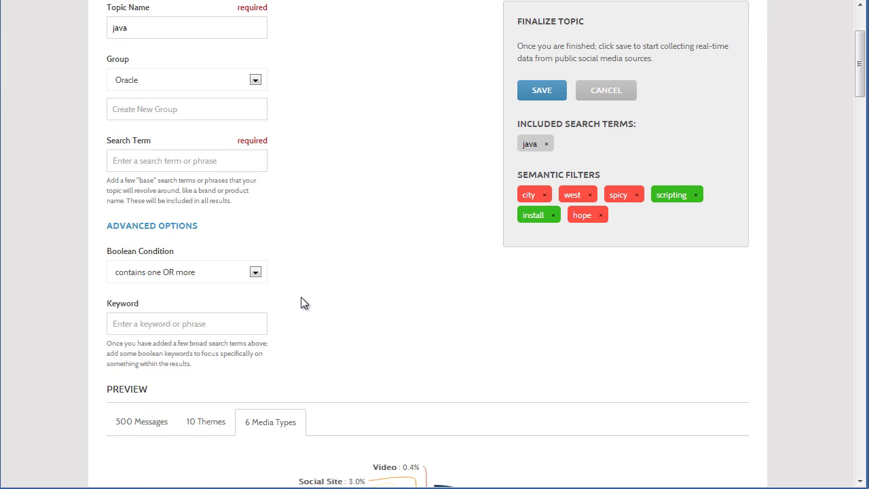
{"action": "left_click", "coordinate": [172, 326]}
Add 'oracle' as a keyword to match on the java topic.
{"action": "type", "text": "or"}
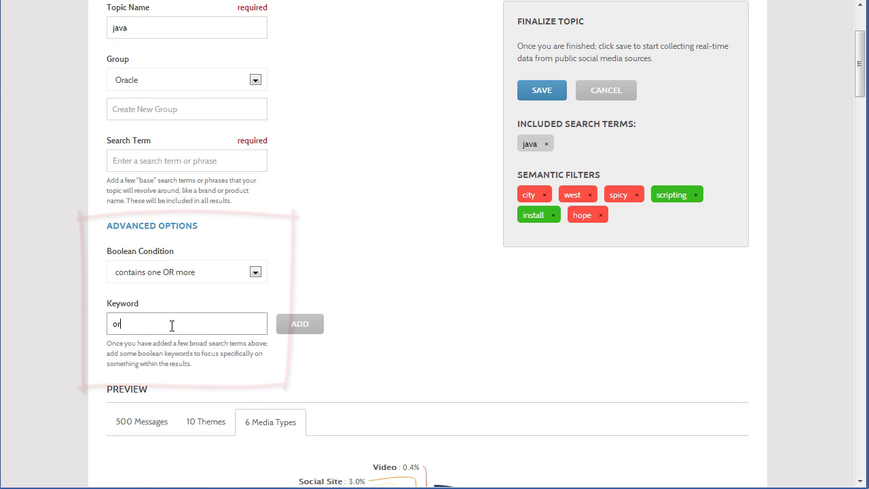
{"action": "type", "text": "acle"}
{"action": "left_click", "coordinate": [299, 326]}
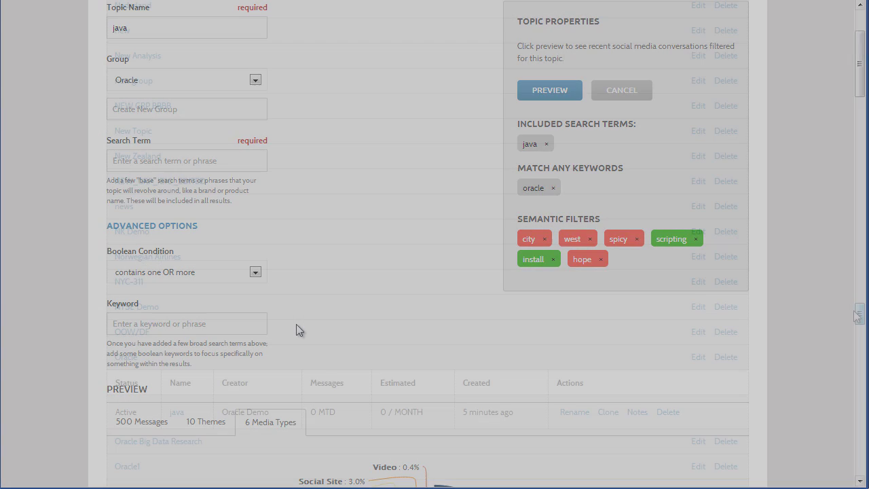